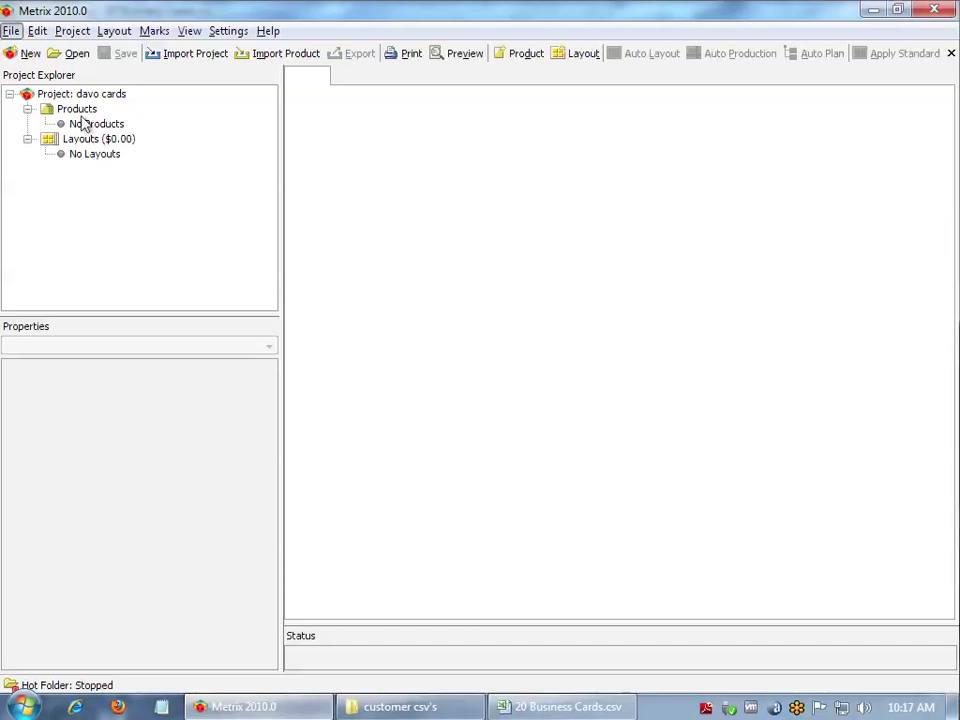
# - Open the Flyer (letter) stepped project and view its product A and empty Layout 1
pyautogui.click(80, 56)
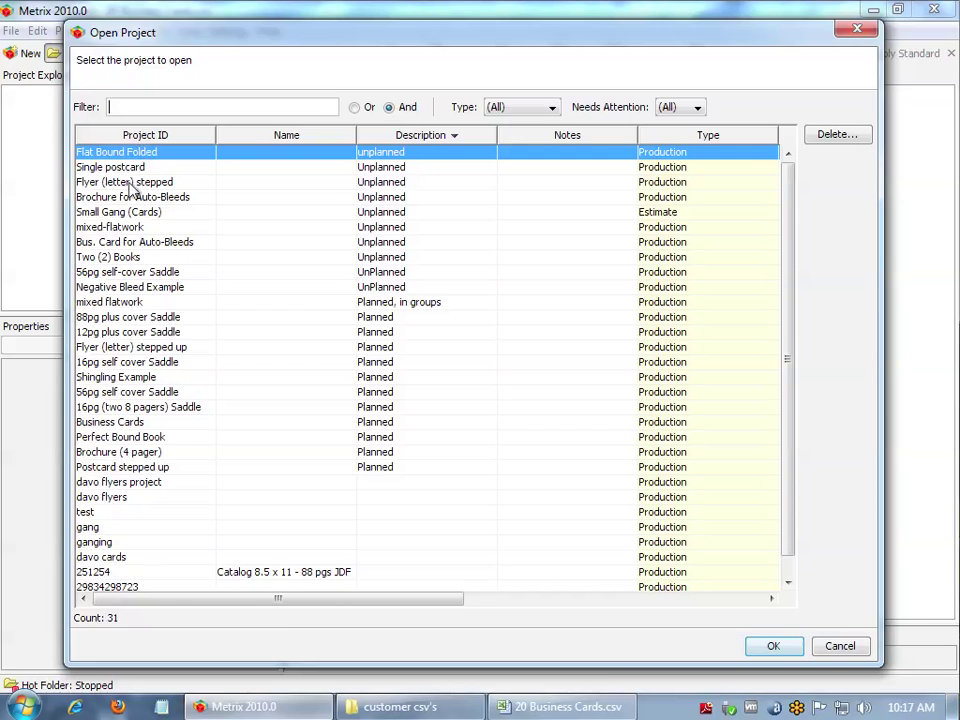
pyautogui.doubleClick(130, 183)
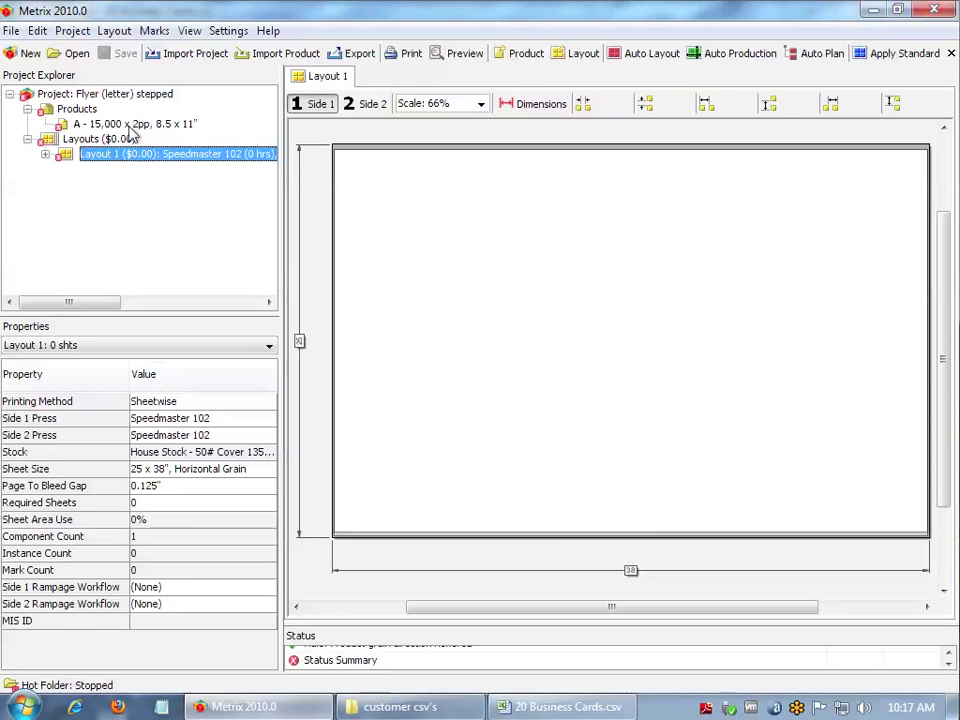
pyautogui.doubleClick(130, 124)
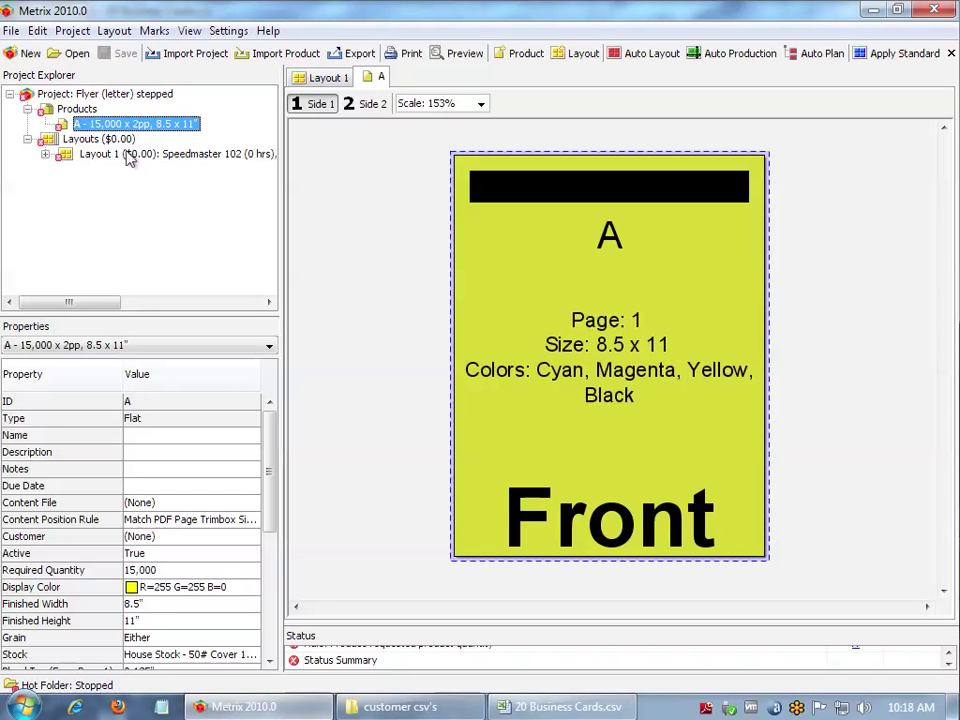
pyautogui.doubleClick(129, 154)
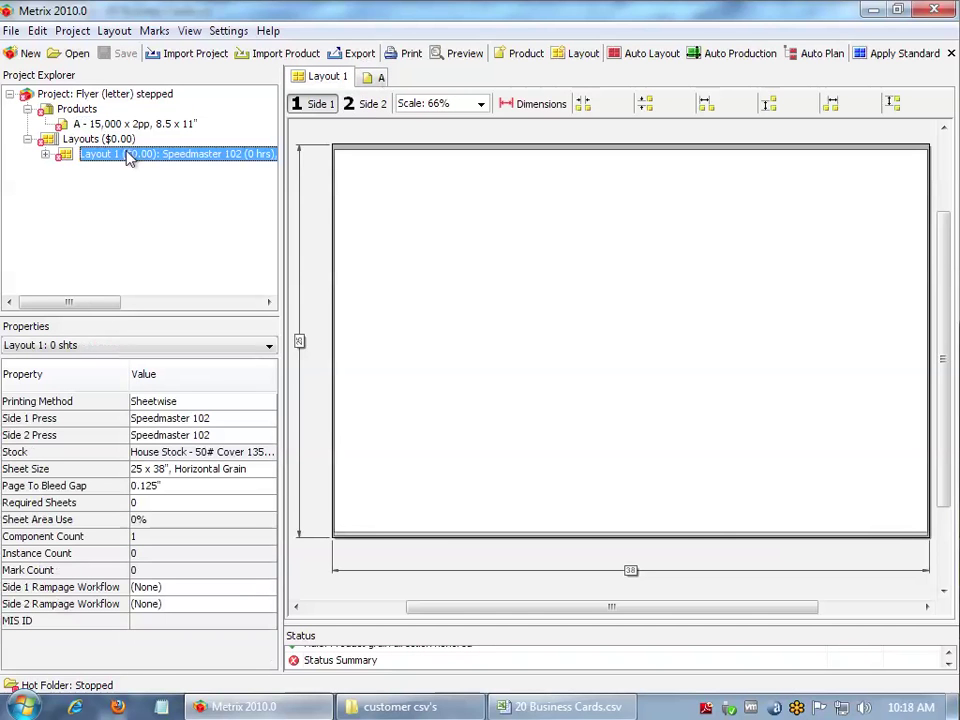
# - Automatically calculate the flyer layout, accept the suggestion Layout: 1, and compare the filled sheet with product A
pyautogui.click(646, 54)
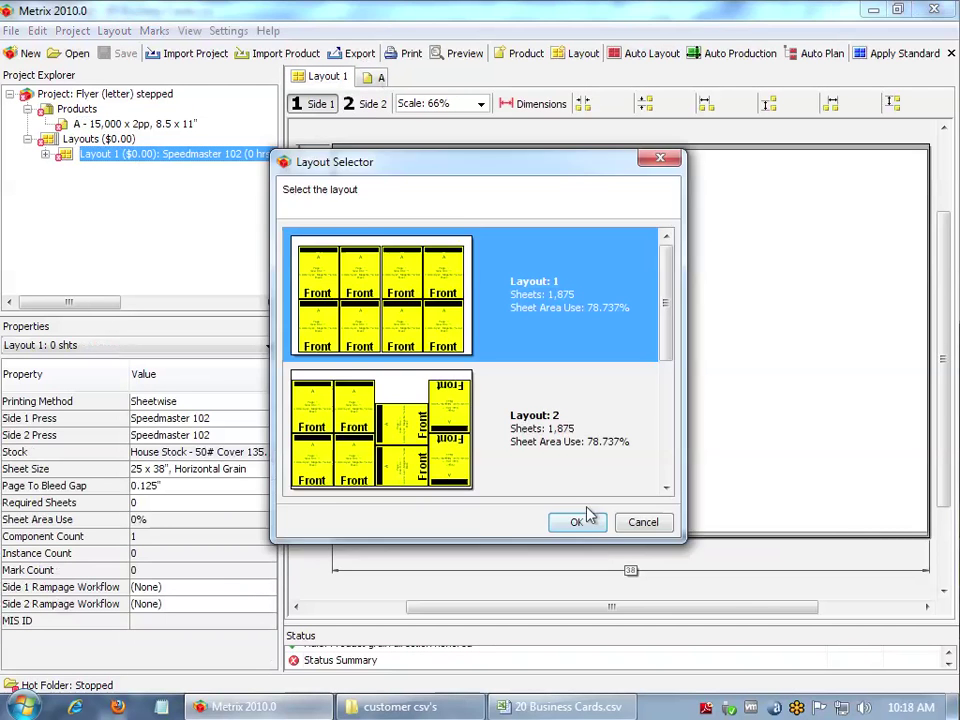
pyautogui.click(576, 517)
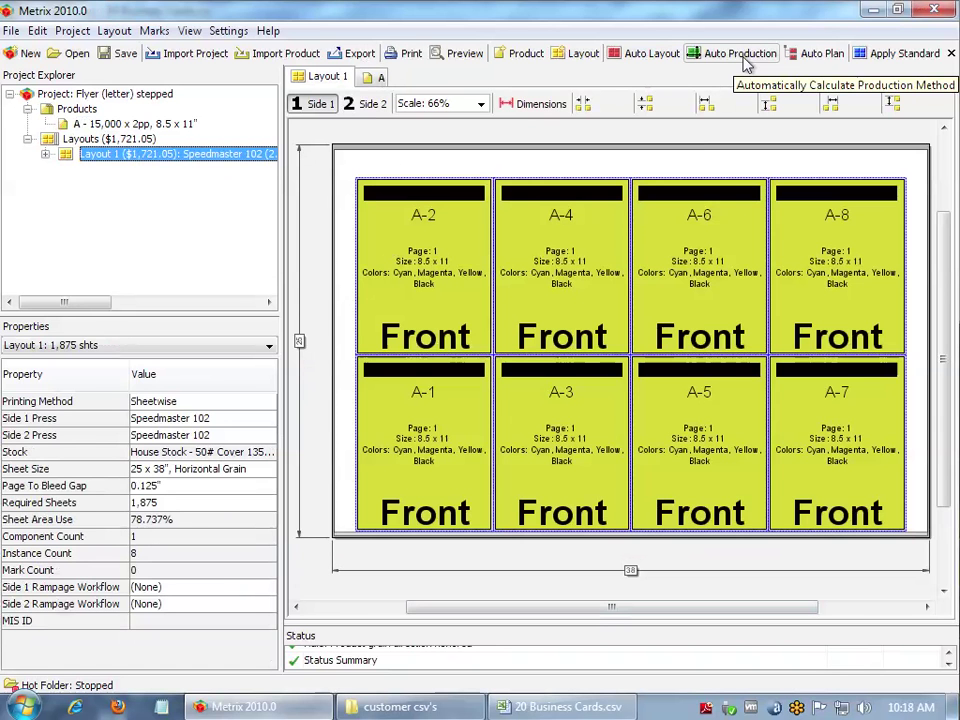
pyautogui.click(186, 124)
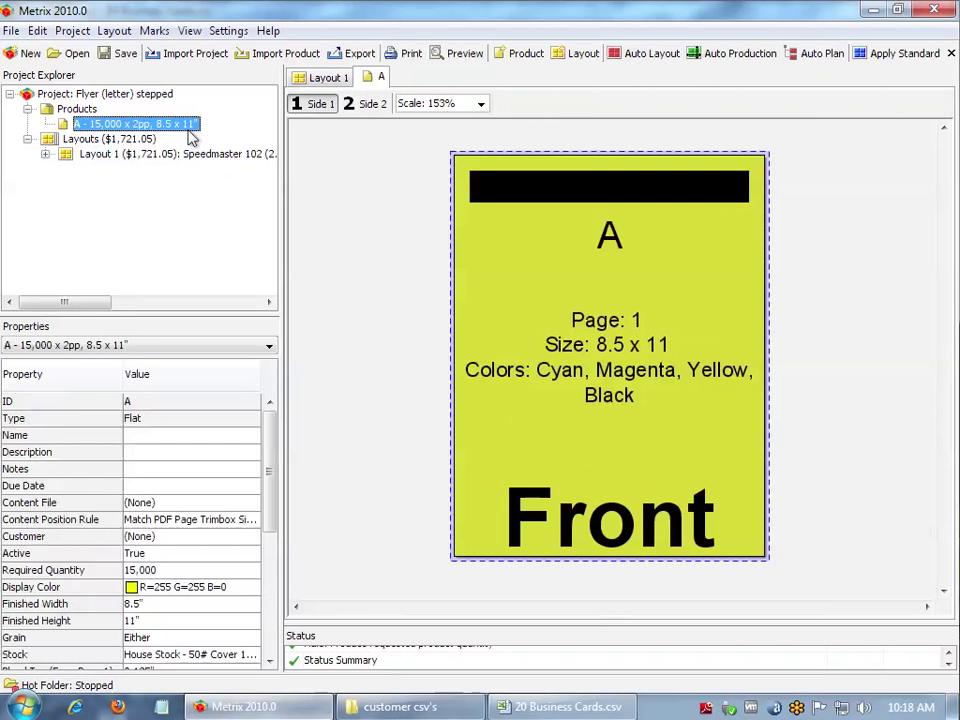
pyautogui.click(63, 154)
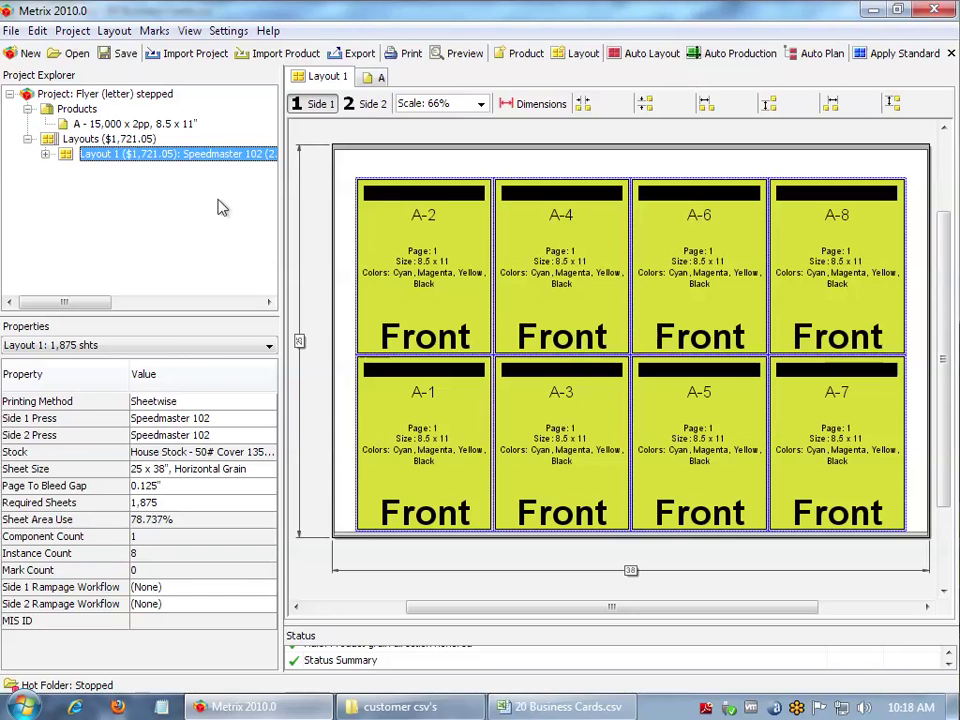
# - Leave the flyer project and open the Single postcard project
pyautogui.hotkey('ctrl', 'n')
pyautogui.press('Return')
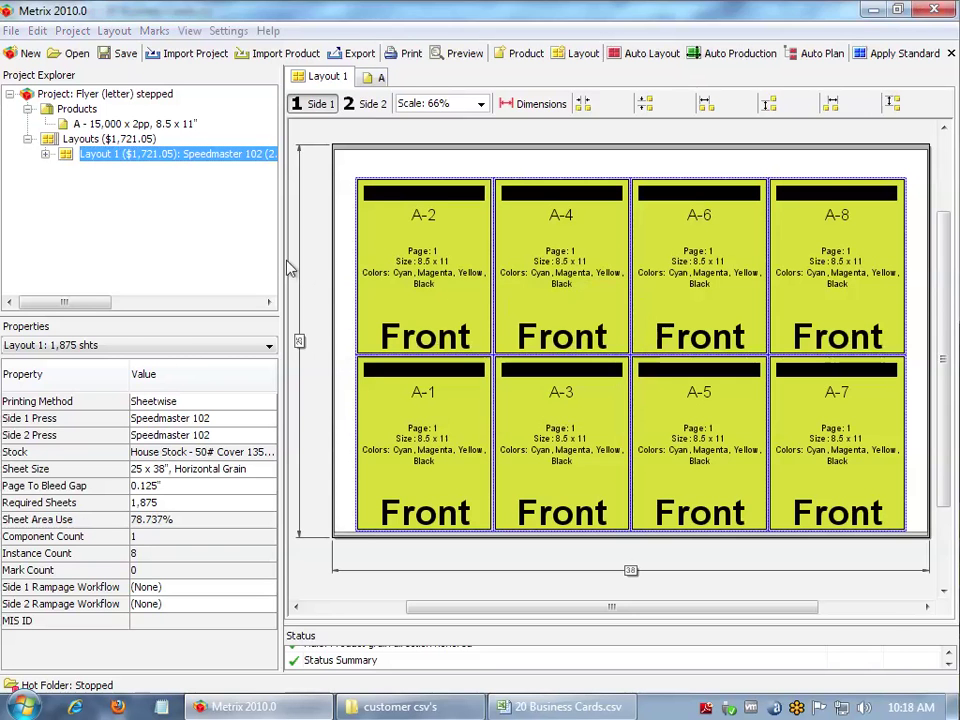
pyautogui.click(121, 168)
pyautogui.doubleClick(121, 170)
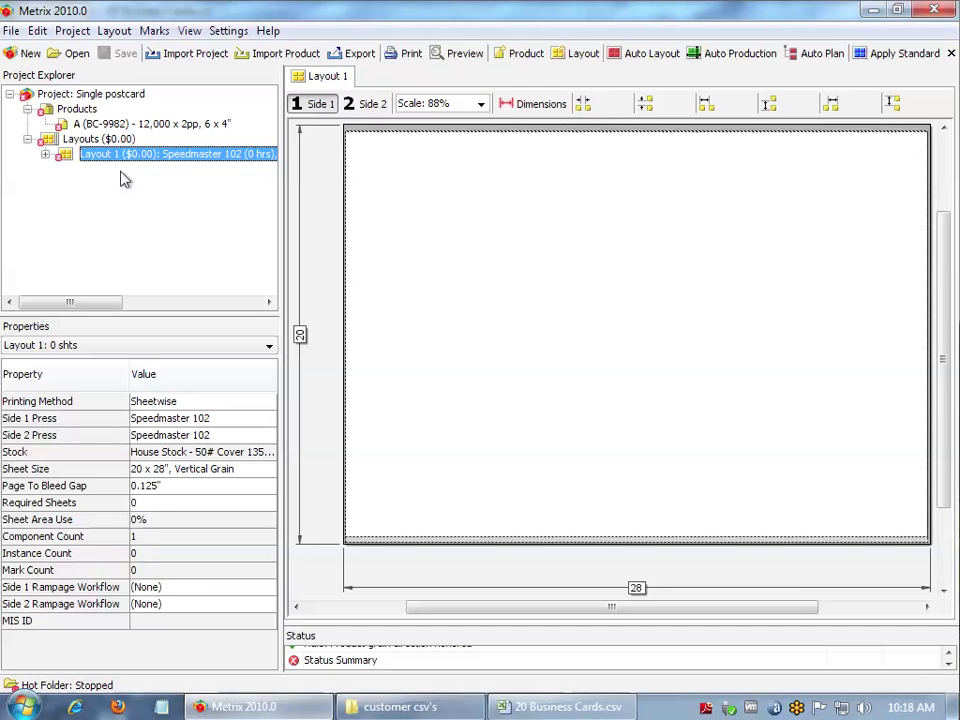
# - Set the postcard layout's sheet size to 28 x 40", Horizontal Grain
pyautogui.click(268, 469)
pyautogui.scroll(5, 258, 530)
pyautogui.click(220, 486)
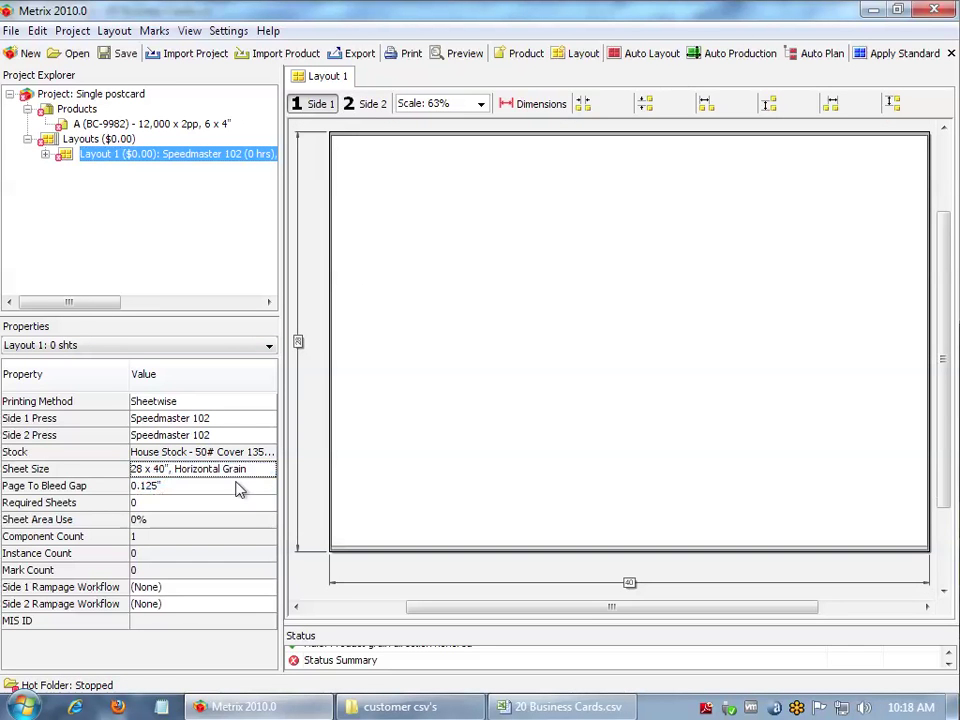
# - Automatically calculate the postcard layout, accept the suggestion Layout: 1, and compare the filled sheet with product A
pyautogui.click(656, 58)
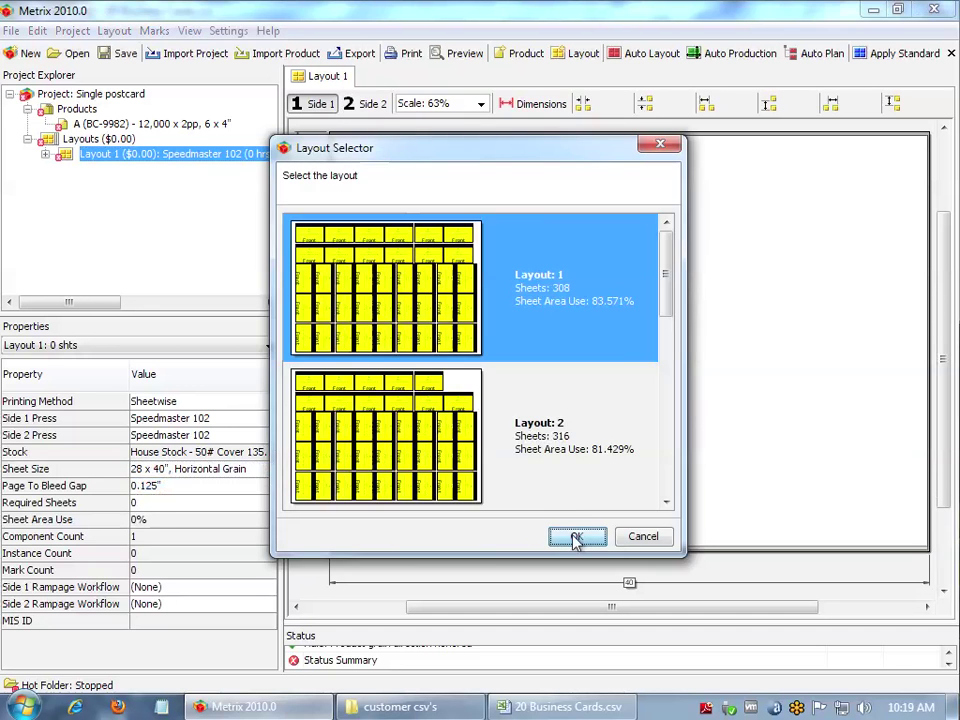
pyautogui.click(577, 537)
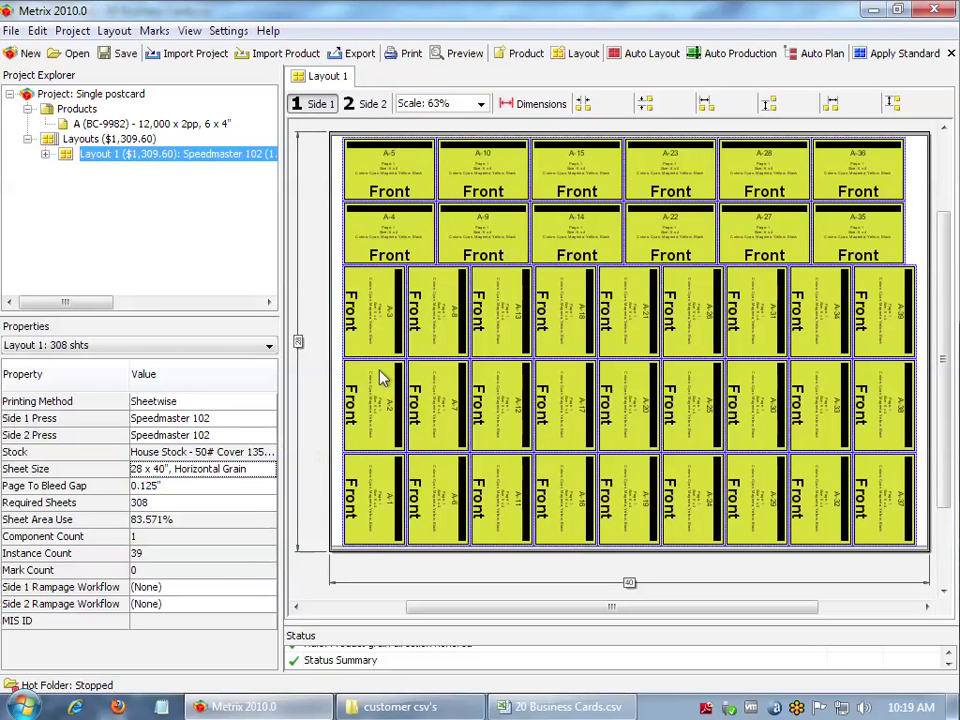
pyautogui.doubleClick(186, 126)
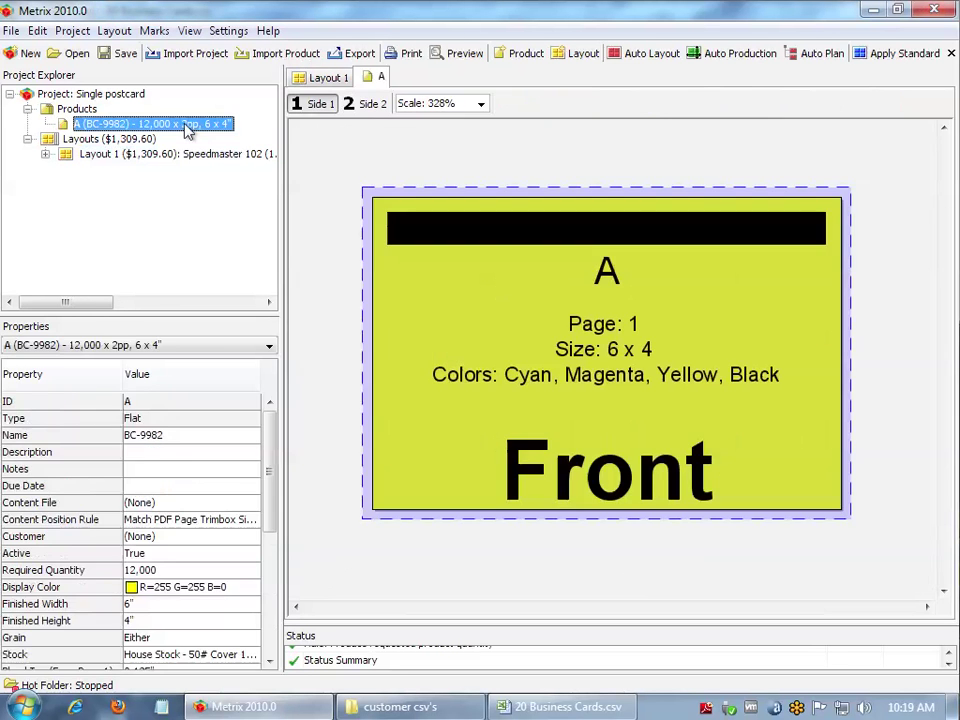
pyautogui.doubleClick(170, 162)
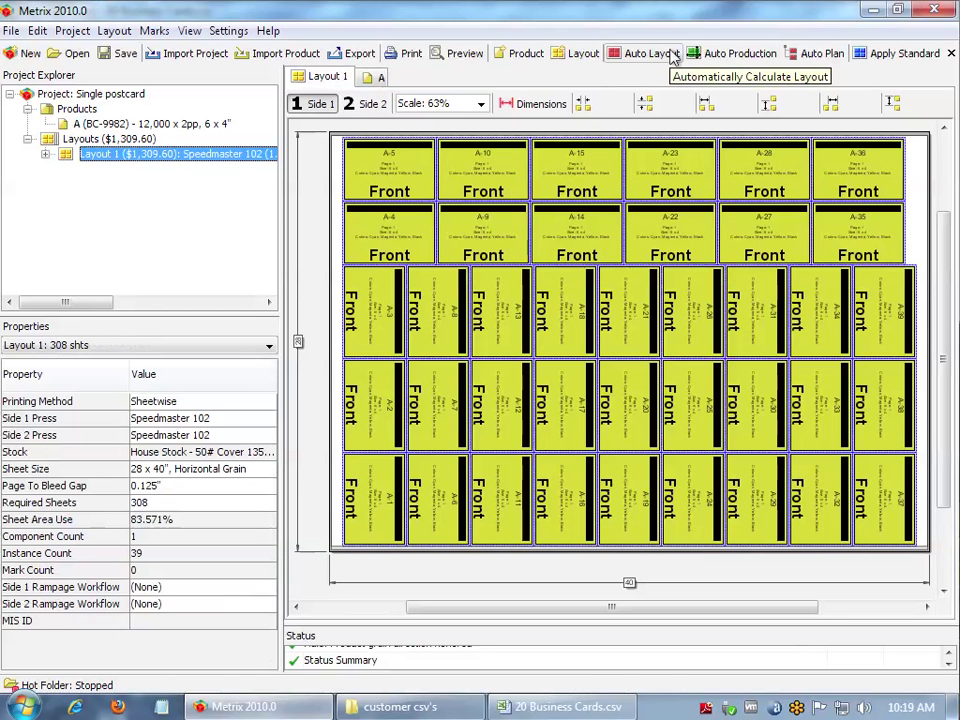
# - Examine all placed postcard instances on Layout 1 and the product A component listed under the layout
pyautogui.moveTo(322, 160); pyautogui.dragTo(910, 537)
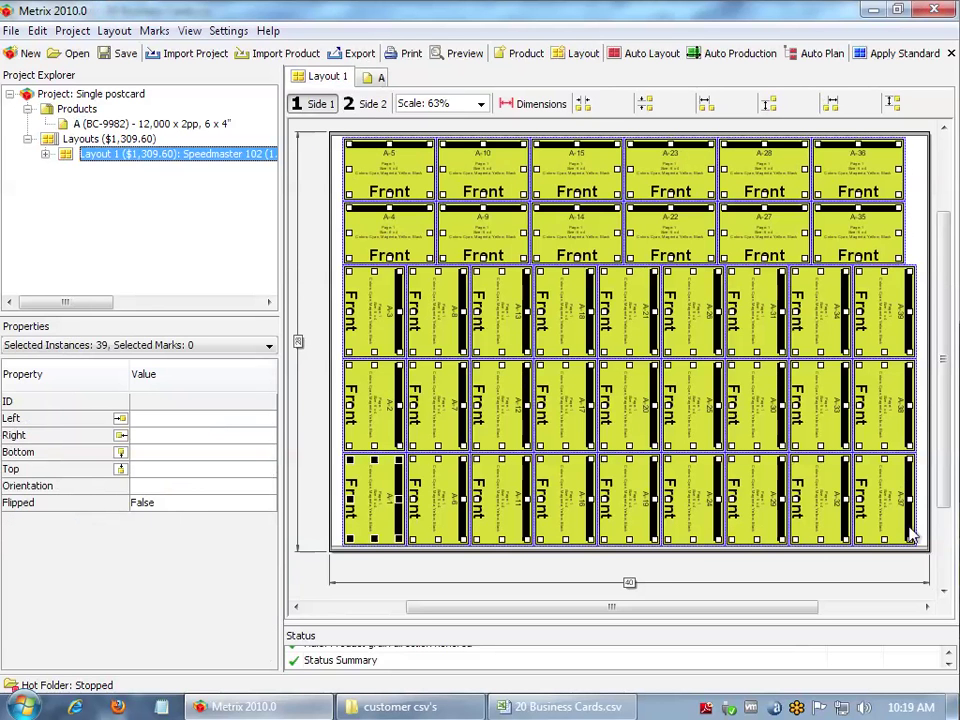
pyautogui.click(45, 154)
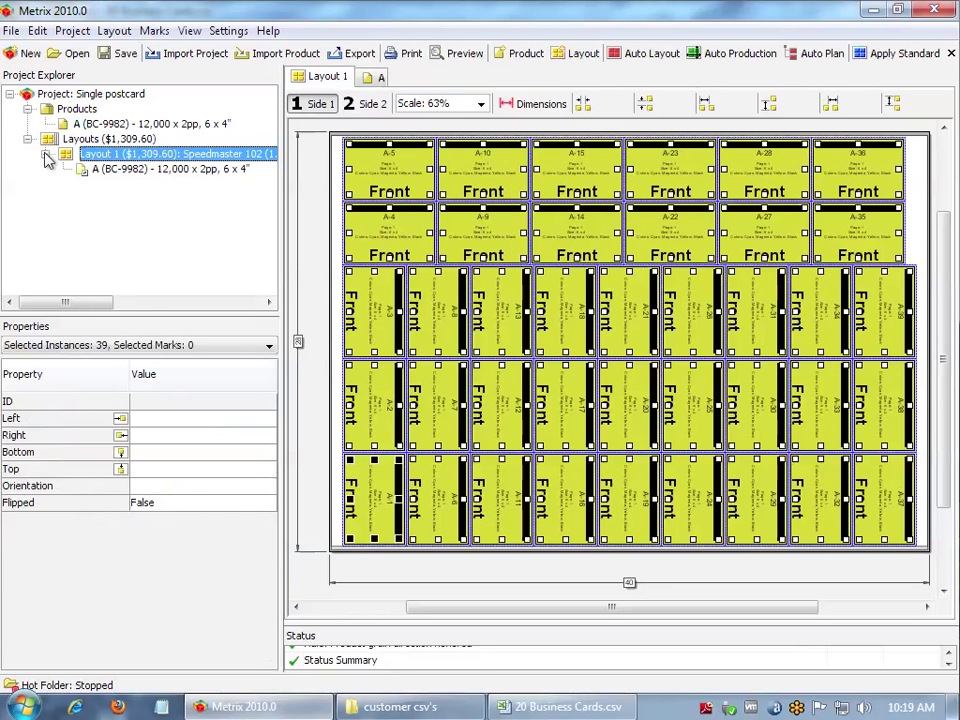
pyautogui.doubleClick(90, 124)
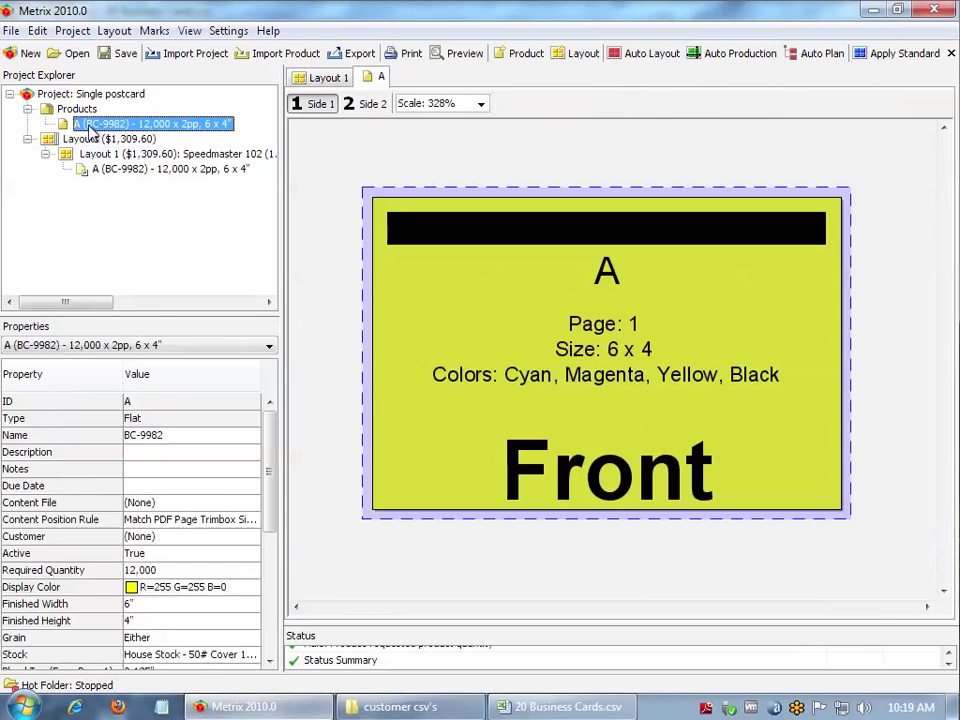
pyautogui.click(92, 170)
pyautogui.click(94, 160)
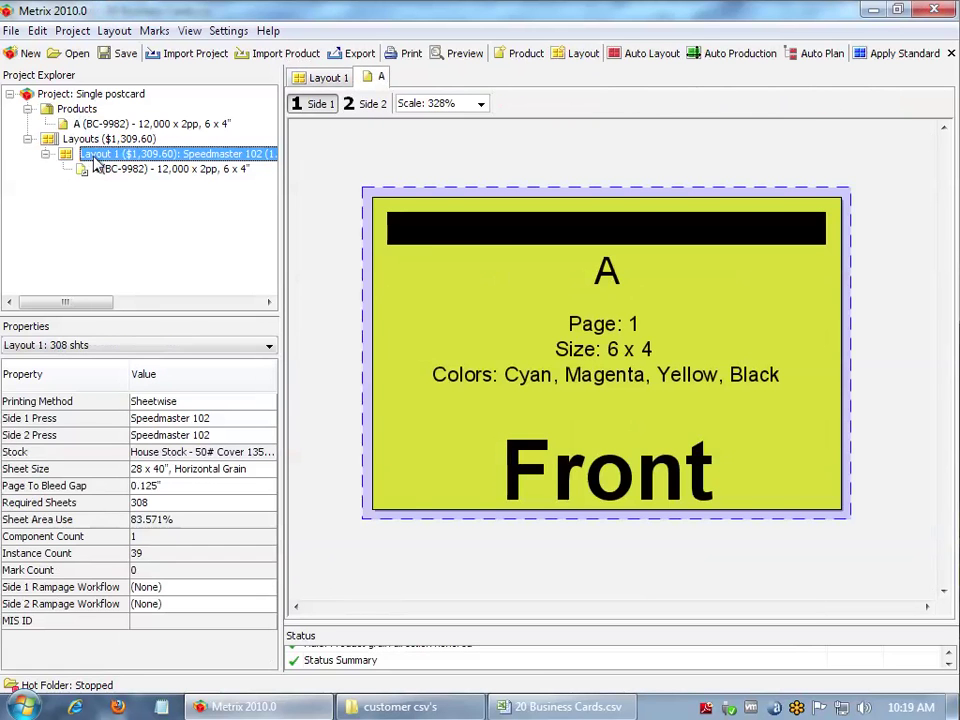
pyautogui.doubleClick(94, 160)
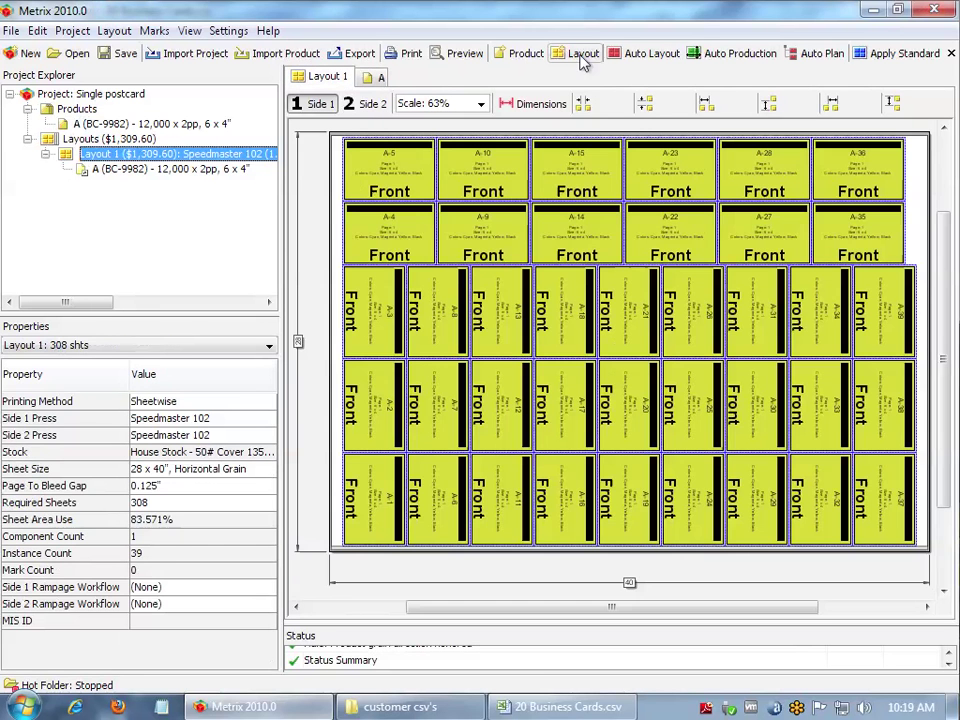
# - Discard the changes to the Single postcard project and open the mixed-flatwork project
pyautogui.click(716, 58)
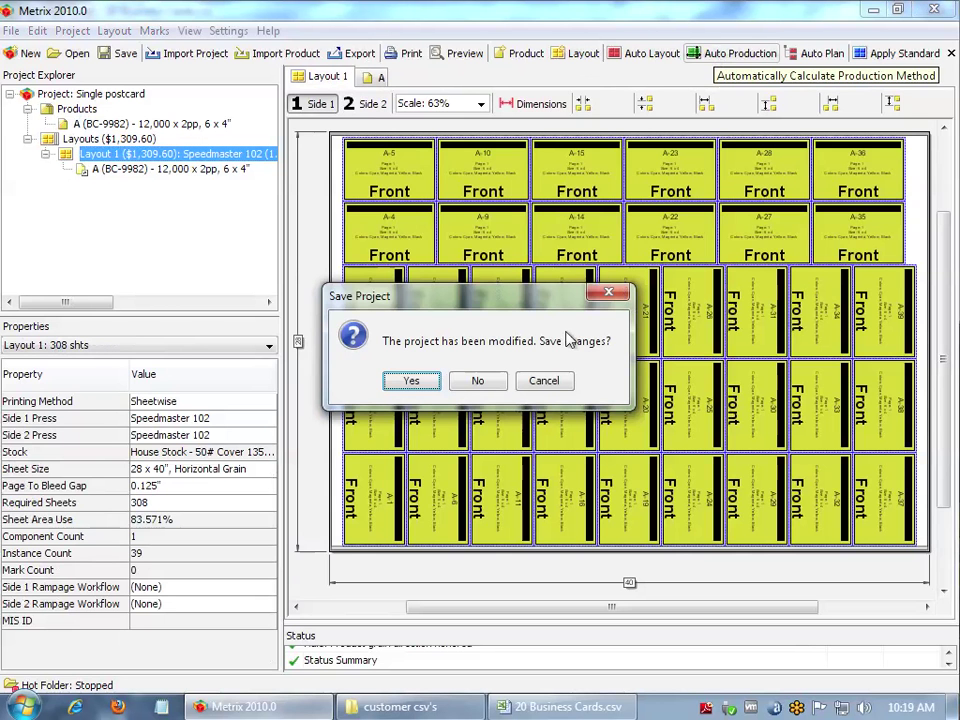
pyautogui.click(464, 382)
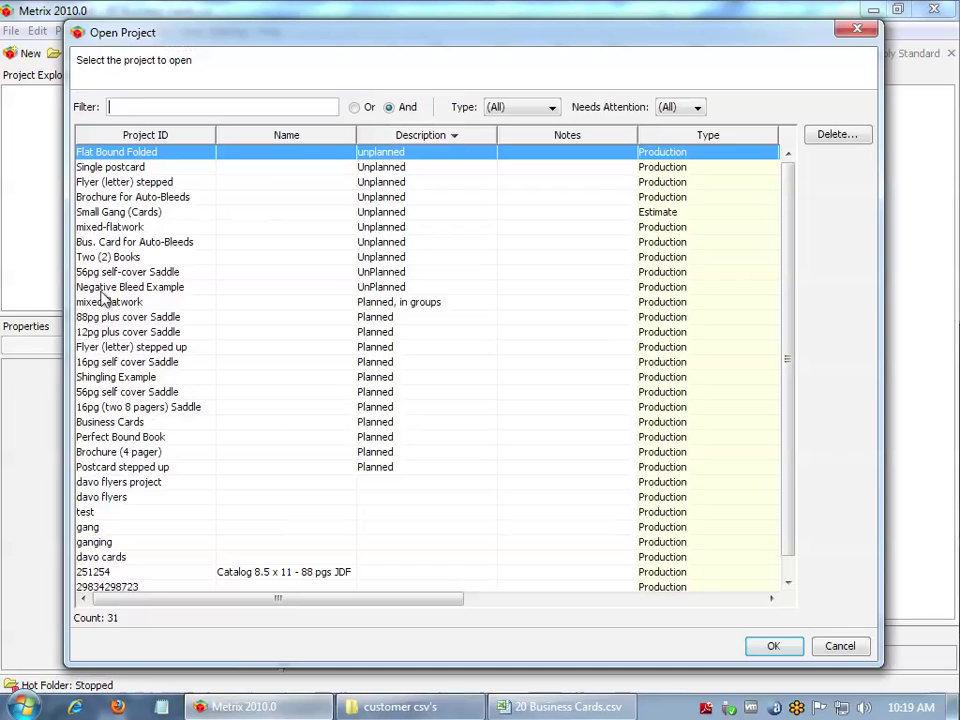
pyautogui.click(100, 228)
pyautogui.doubleClick(100, 228)
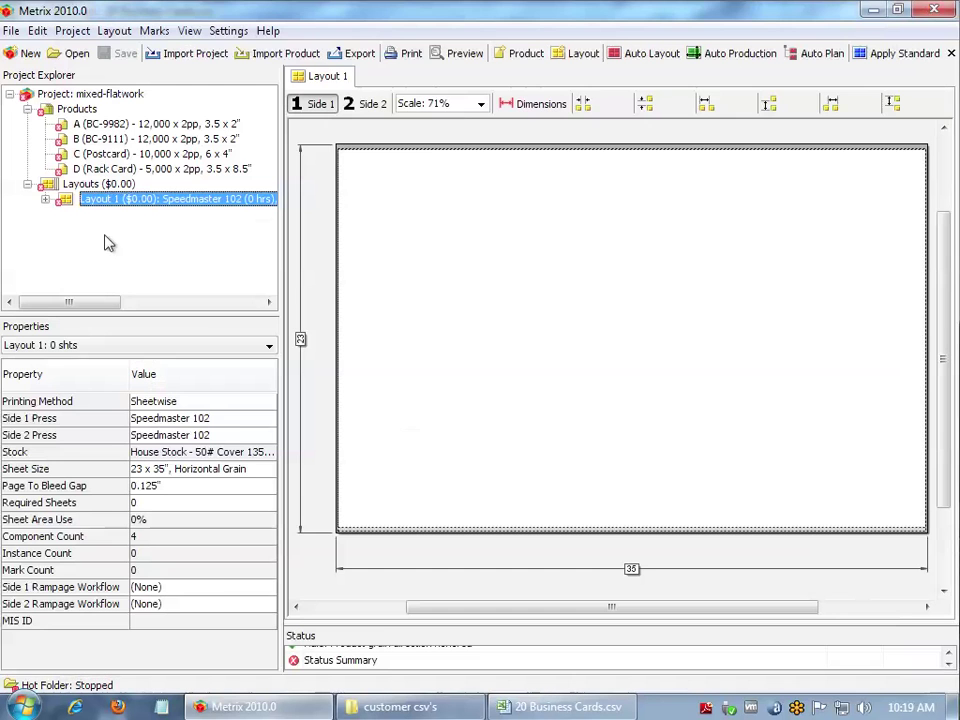
# - View products A, B, C (Postcard) and D (Rack Card) of the mixed-flatwork project one after another
pyautogui.click(103, 124)
pyautogui.click(115, 139)
pyautogui.click(107, 154)
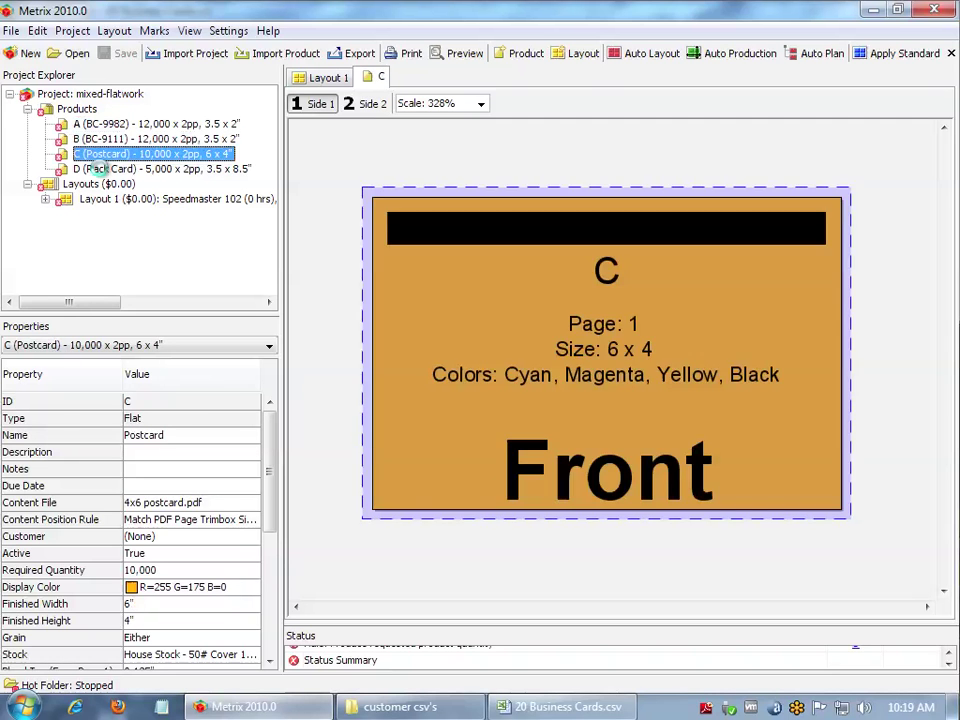
pyautogui.click(95, 168)
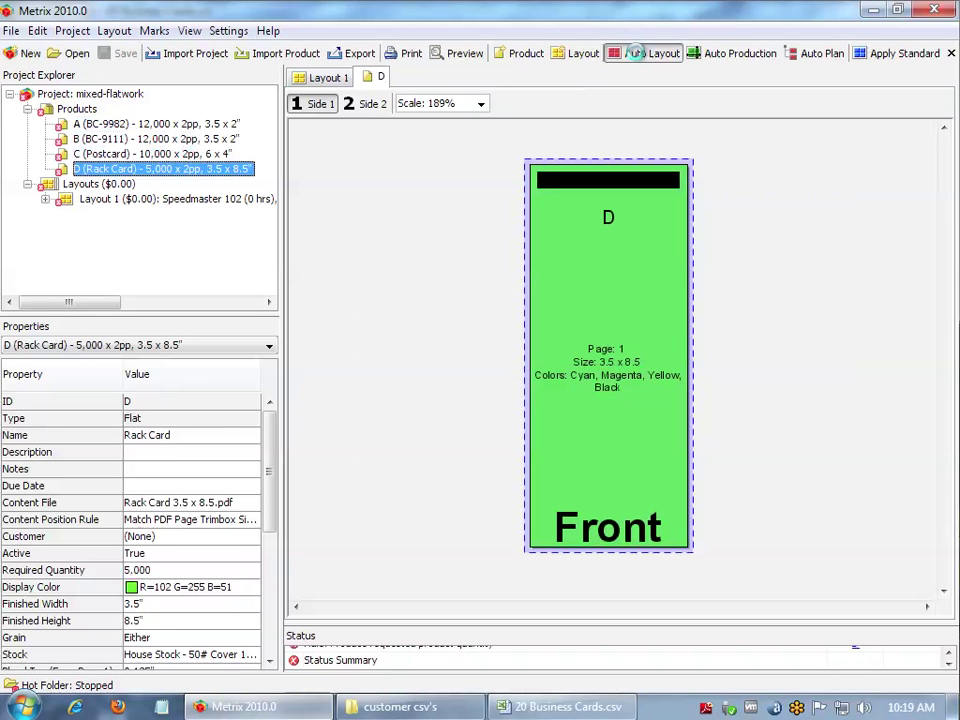
# - Automatically calculate a layout ganging the four mixed-flatwork products, stop the calculation early and accept the suggested layout
pyautogui.click(636, 53)
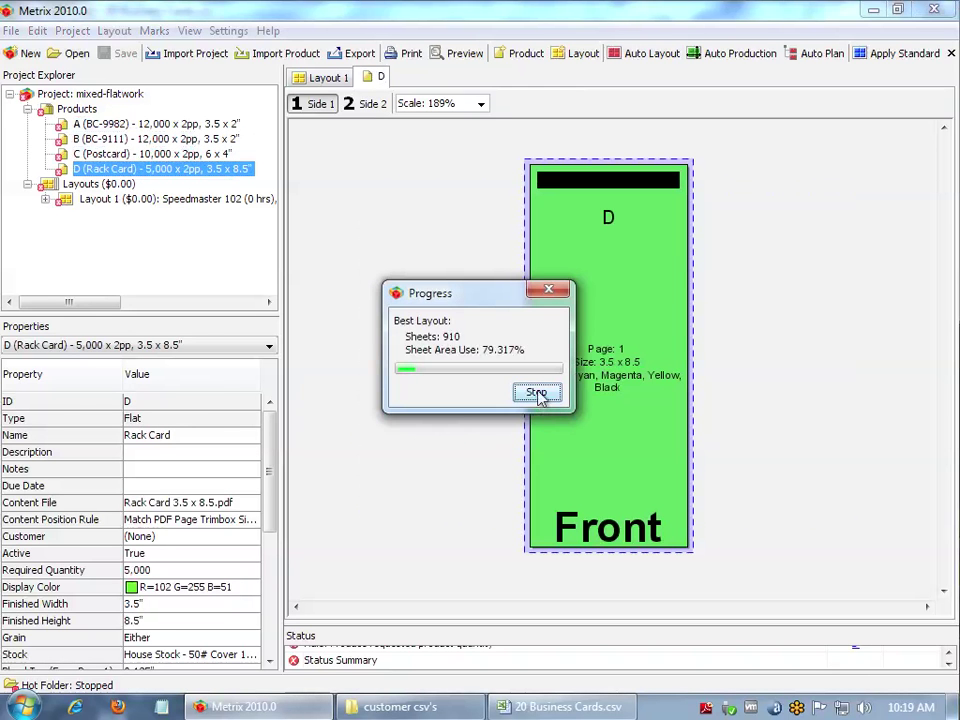
pyautogui.click(537, 393)
pyautogui.click(576, 522)
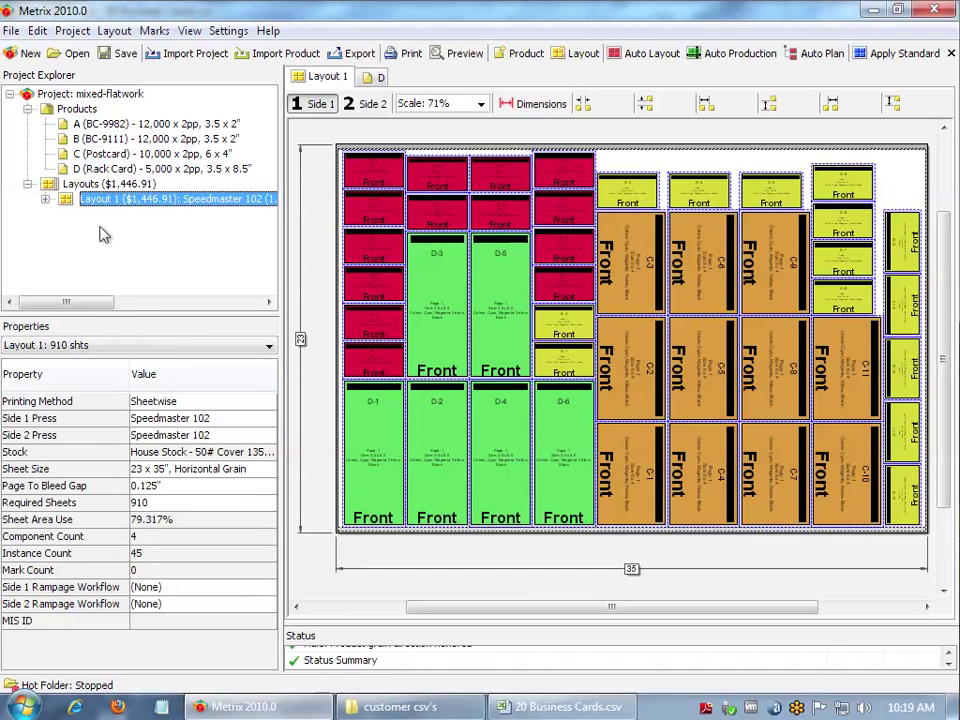
# - Close the mixed-flatwork project without saving and create a Production project with a nickname followed by "business cards" as its Project ID
pyautogui.hotkey('ctrl', 'w')
pyautogui.press('n')
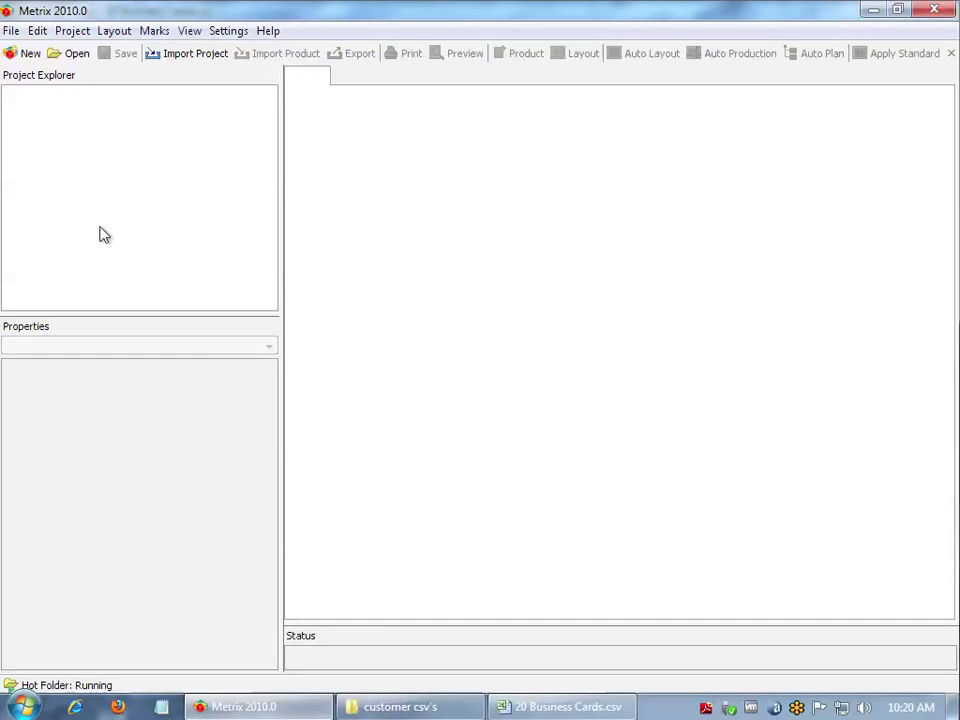
pyautogui.hotkey('ctrl', 'n')
pyautogui.write("davo's")
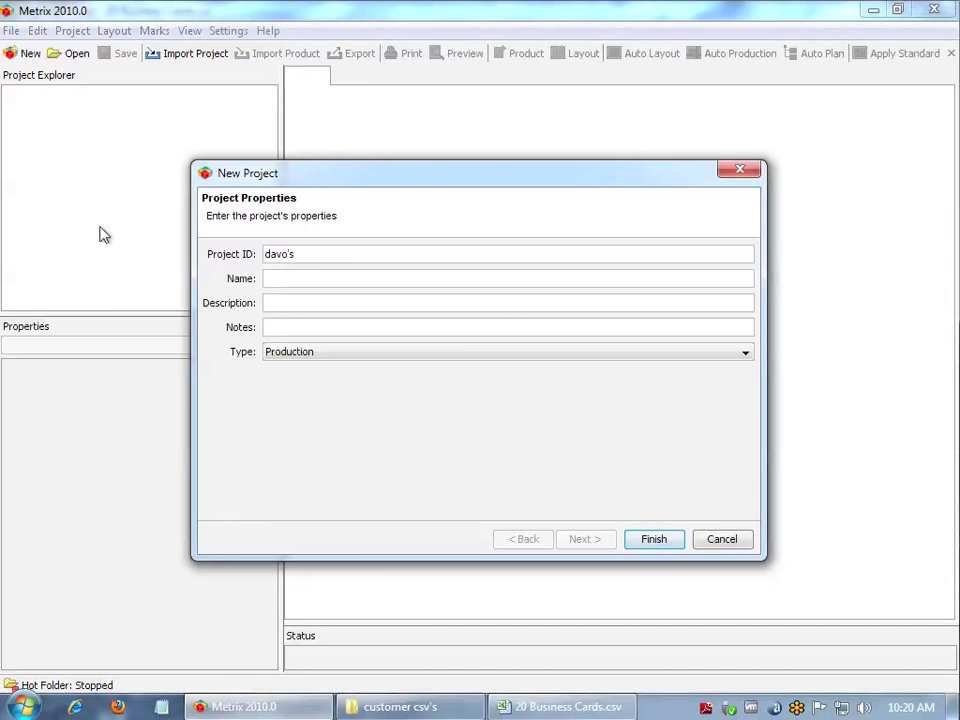
pyautogui.write(' business cards')
pyautogui.press('Return')
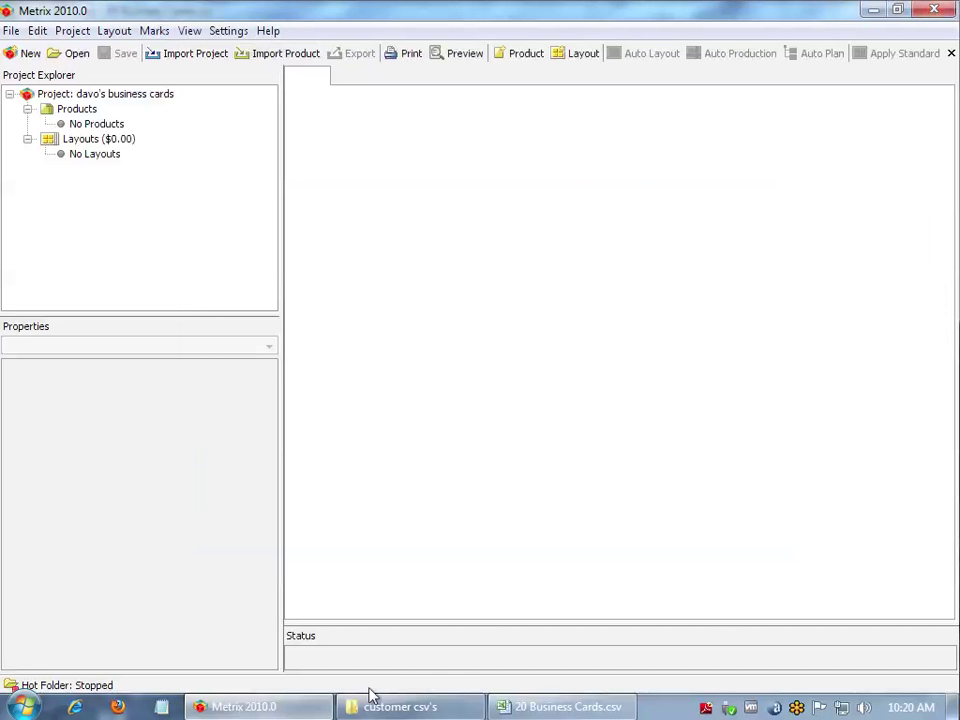
# - Switch to Excel and examine the quantities of the individual cards in 20 Business Cards.csv
pyautogui.click(534, 710)
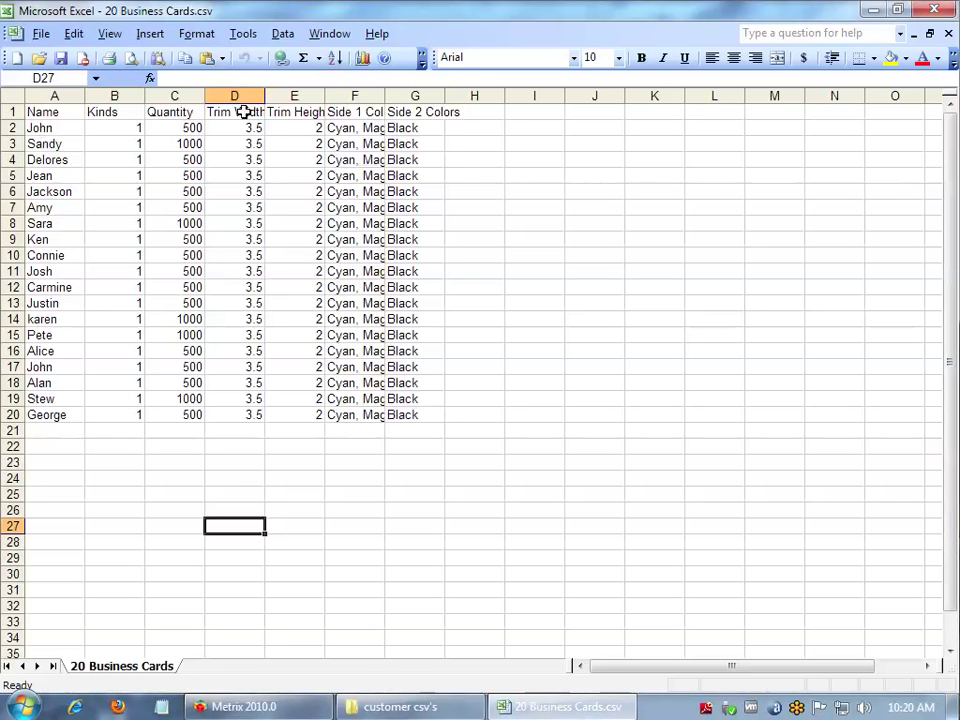
pyautogui.click(178, 127)
pyautogui.click(178, 142)
pyautogui.click(175, 192)
pyautogui.click(176, 240)
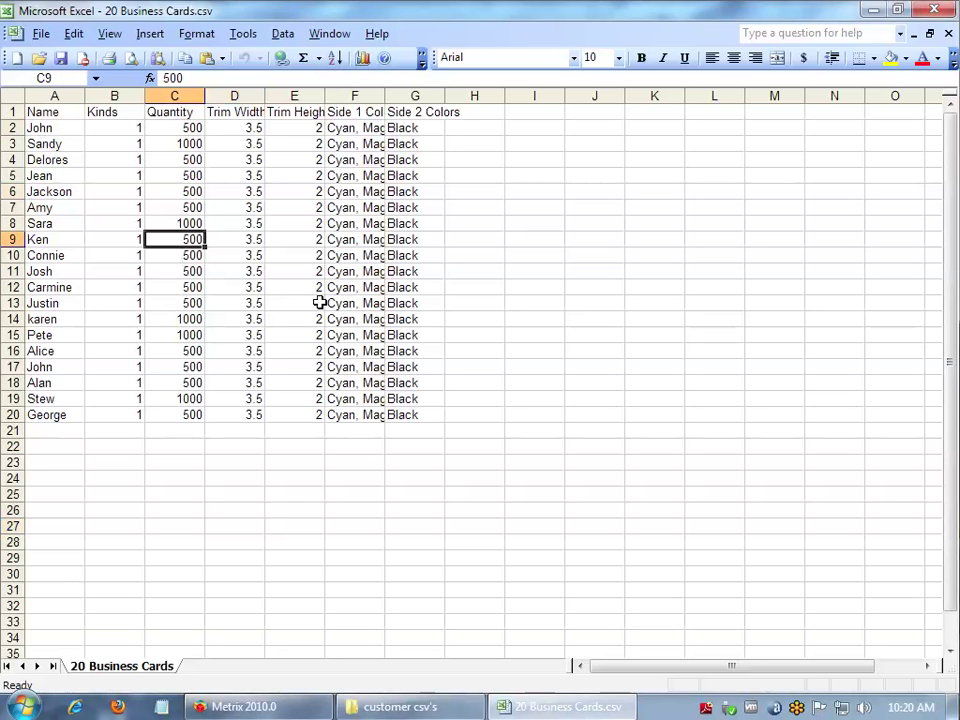
# - Switch to Metrix, import the products from 20 Business Cards.csv on House Stock - 50# Cover, and enlarge the project tree to show all cards
pyautogui.click(264, 707)
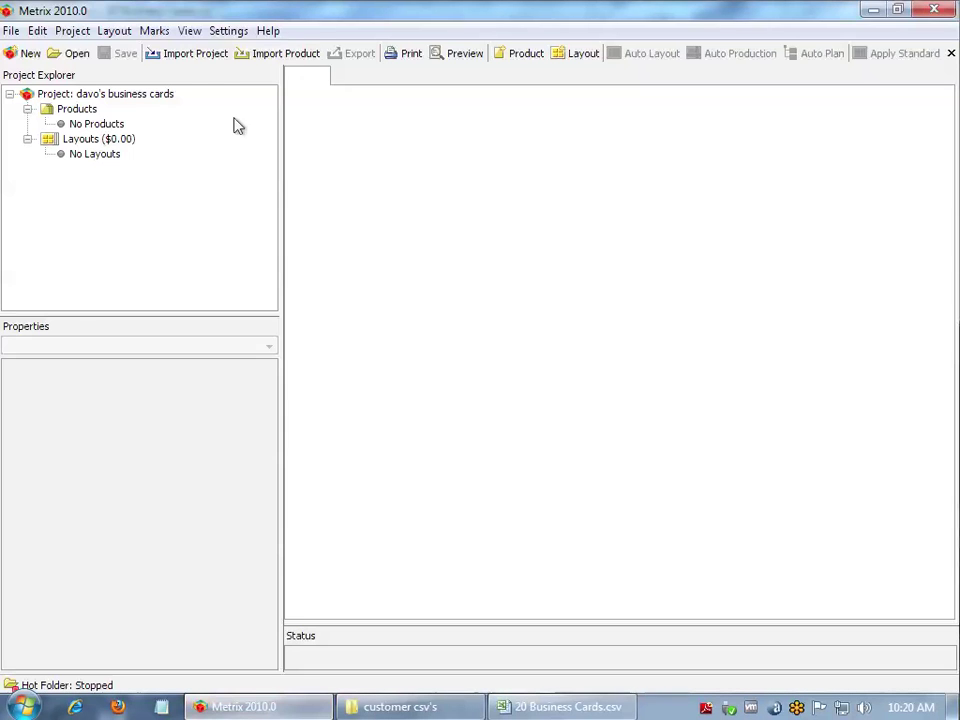
pyautogui.click(292, 58)
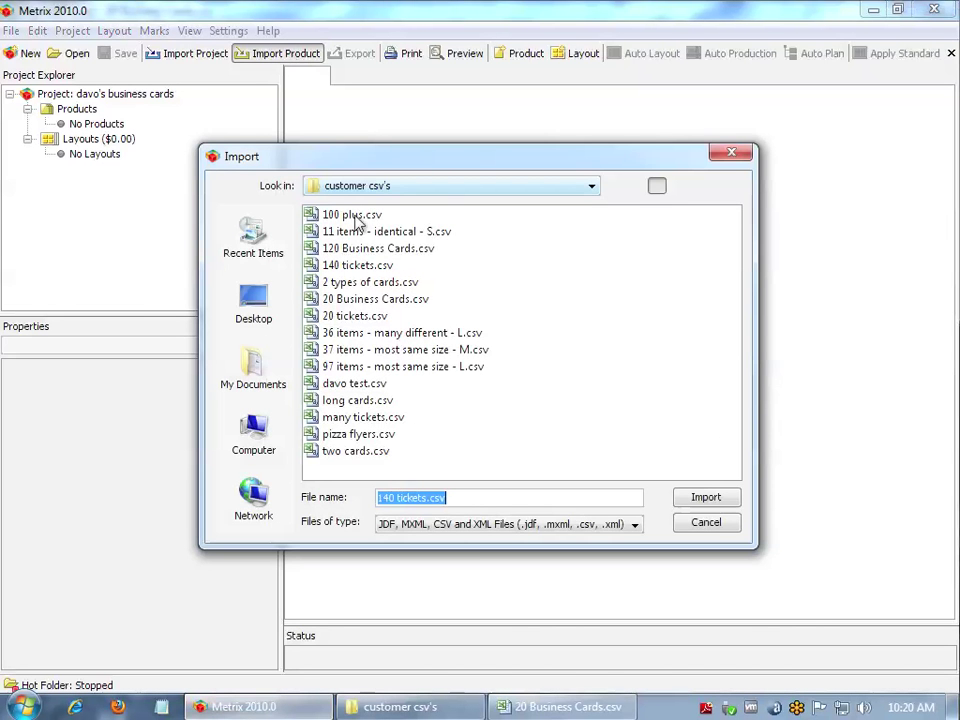
pyautogui.doubleClick(358, 299)
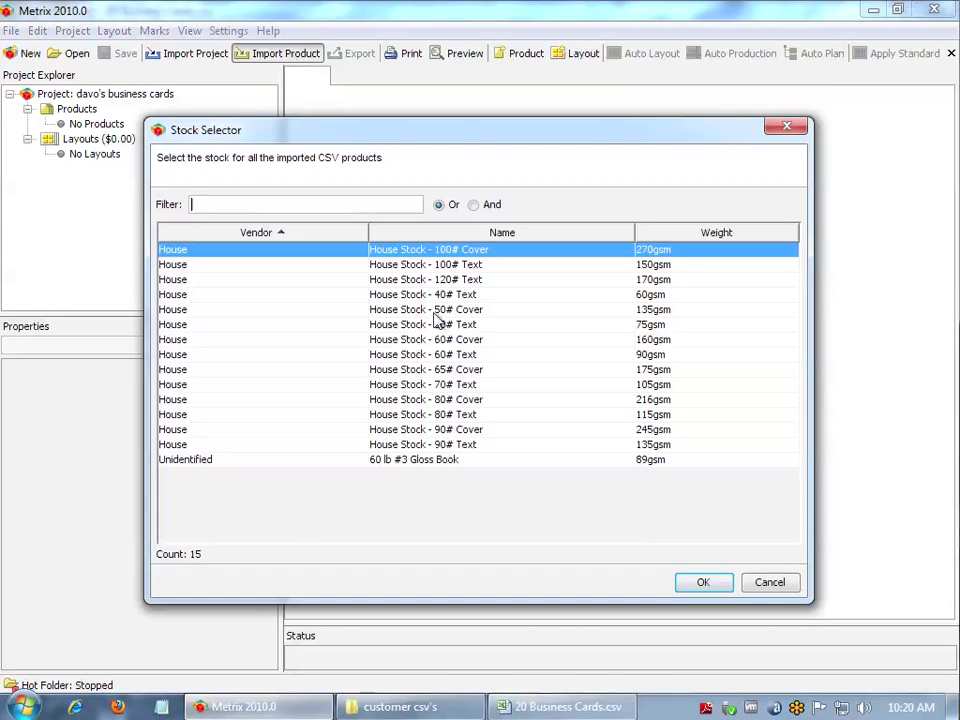
pyautogui.doubleClick(436, 314)
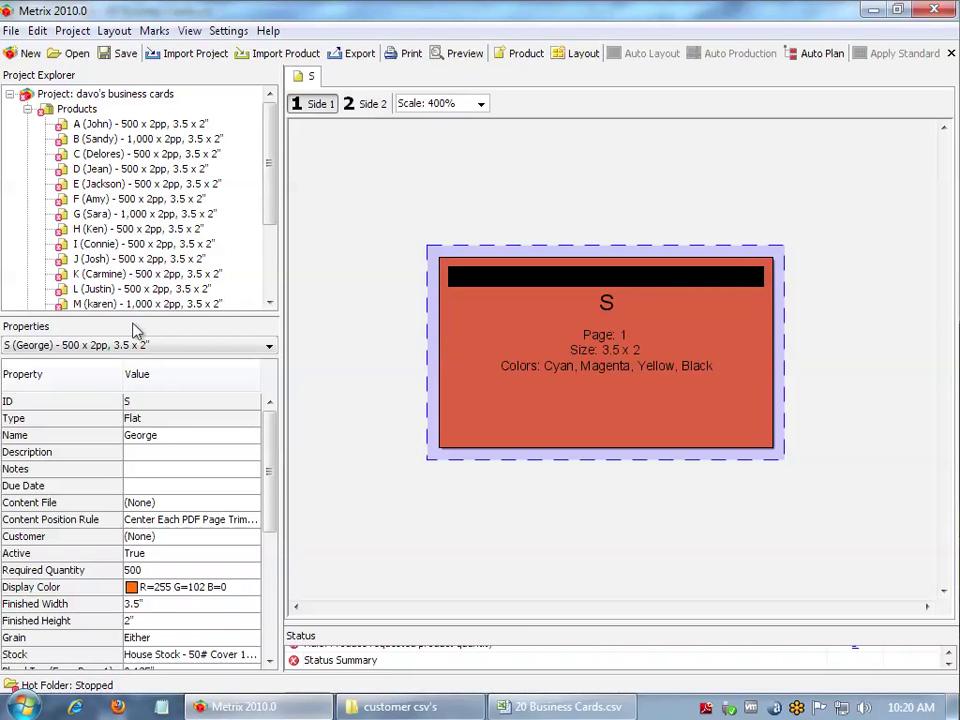
pyautogui.moveTo(103, 313); pyautogui.dragTo(137, 555)
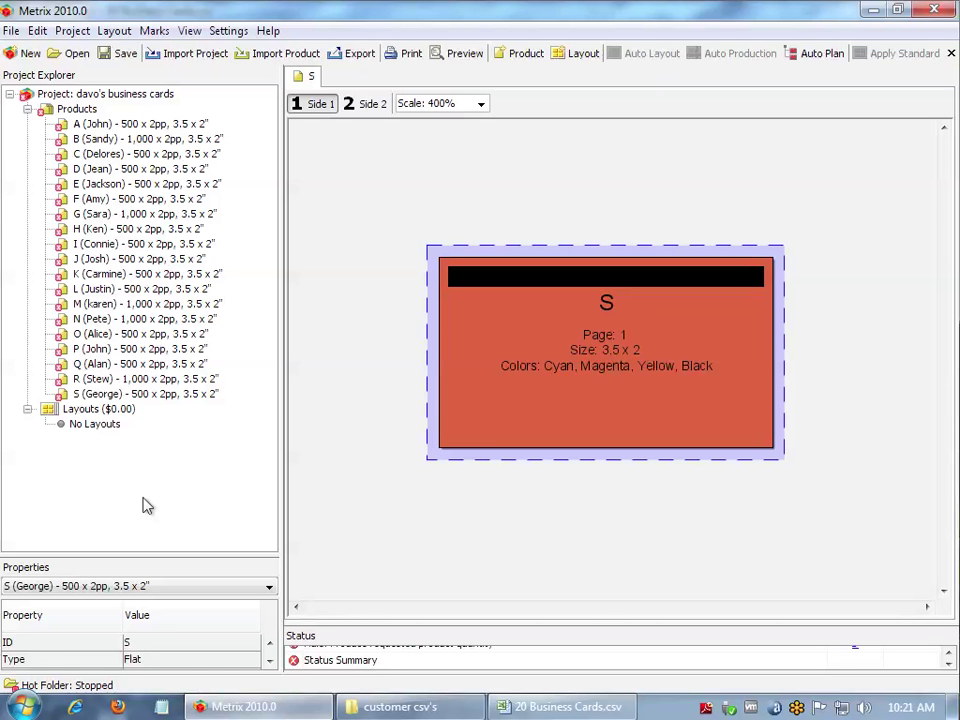
# - Close the business cards project without saving and create a Production project with the Project ID "tickets"
pyautogui.hotkey('ctrl', 'n')
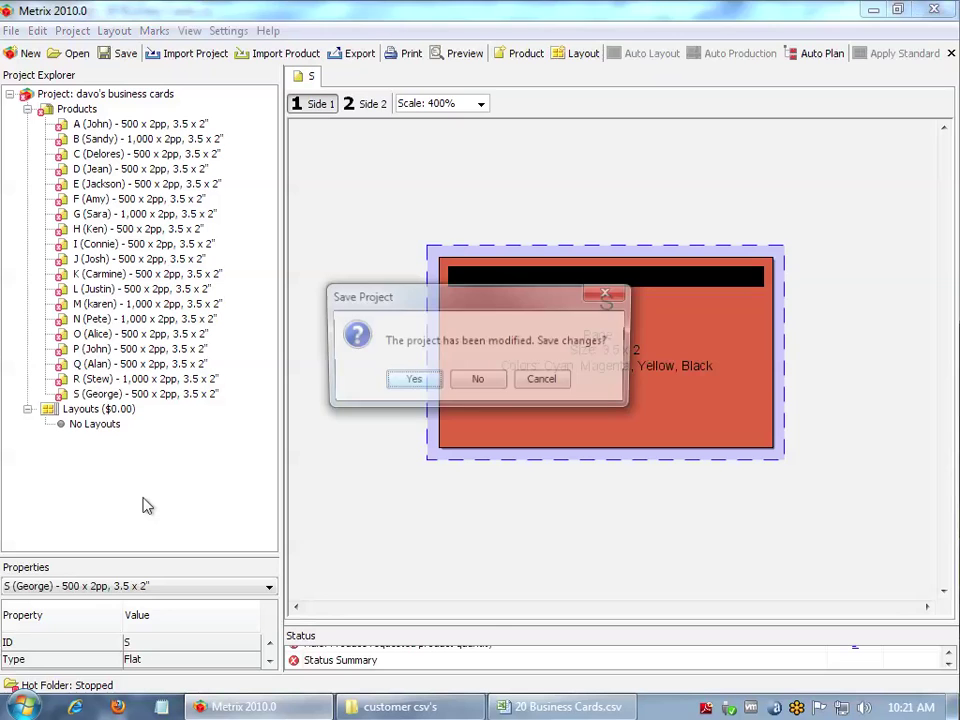
pyautogui.write('n')
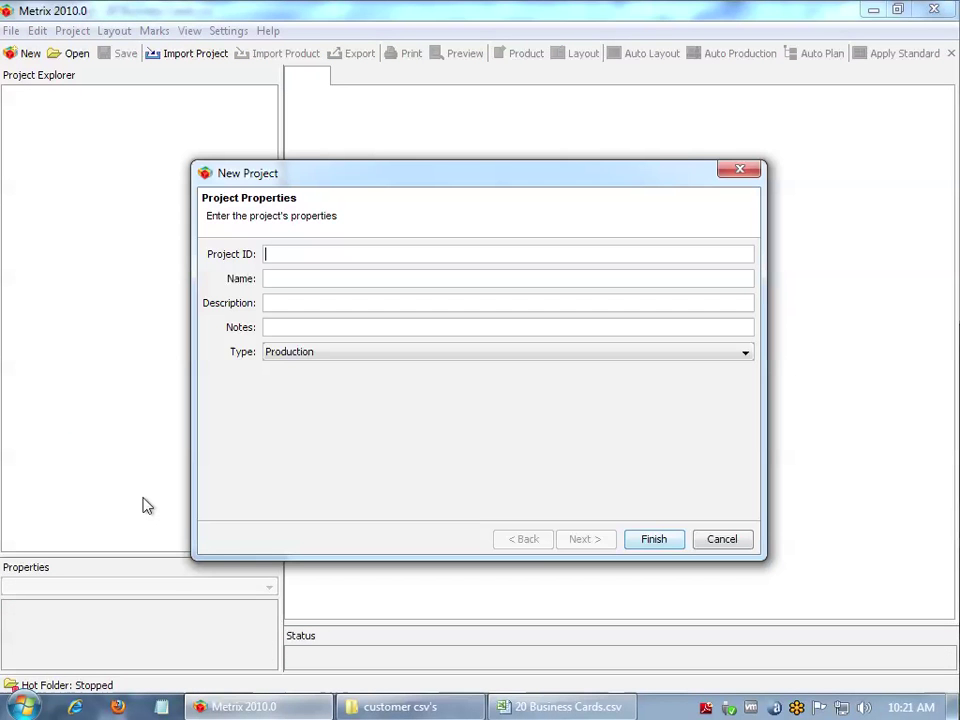
pyautogui.write('tickets')
pyautogui.press('Return')
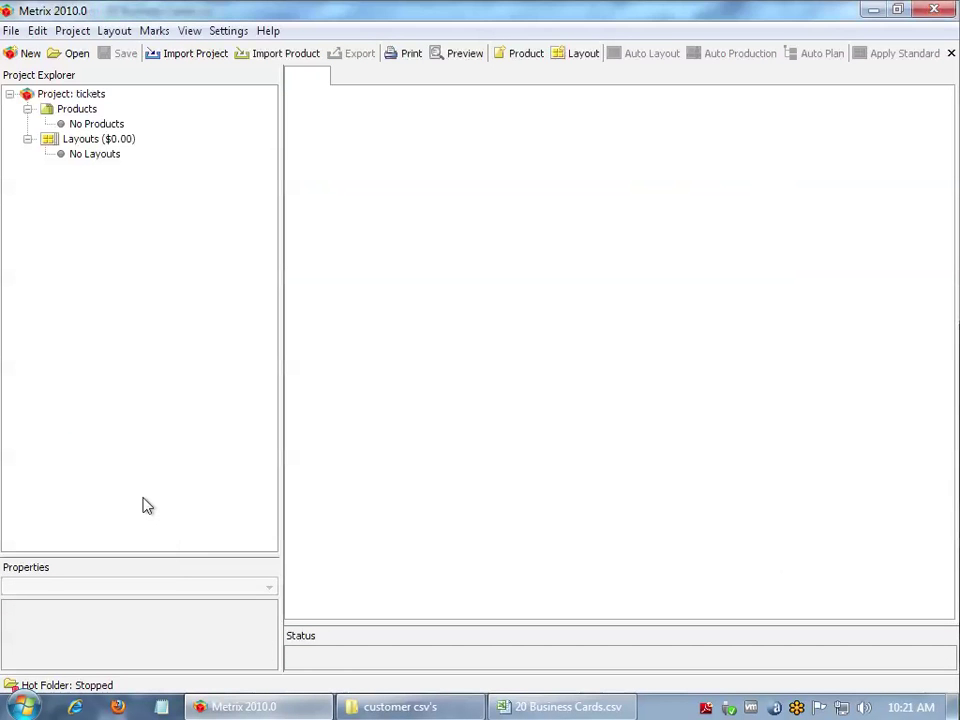
# - Import the products from 140 tickets.csv into the tickets project, using House Stock - 60# Cover for all of them
pyautogui.click(288, 57)
pyautogui.click(350, 266)
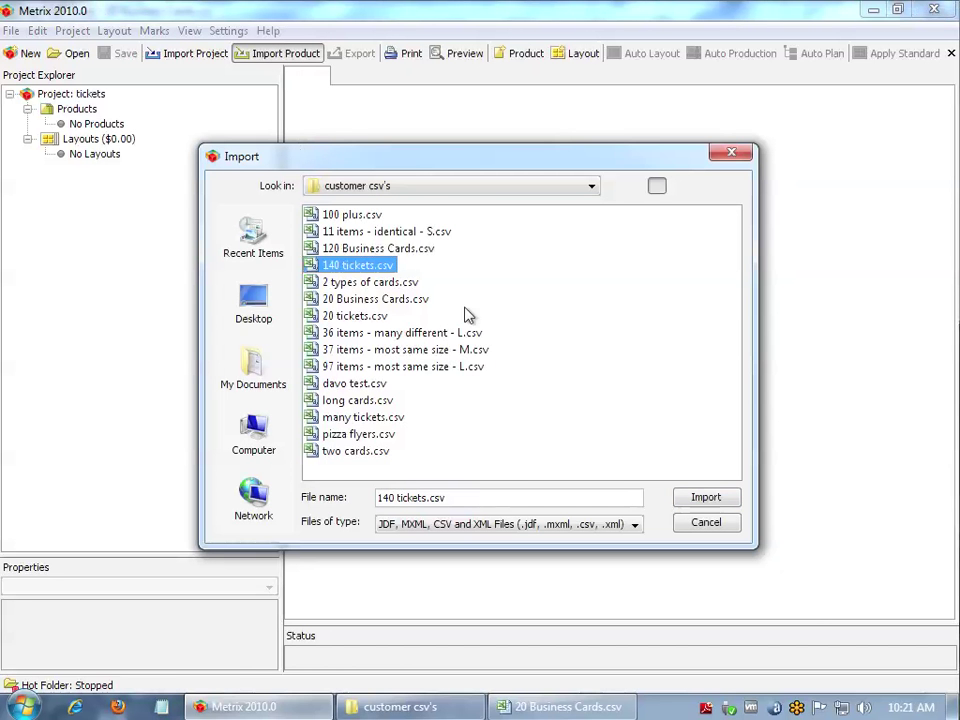
pyautogui.click(710, 501)
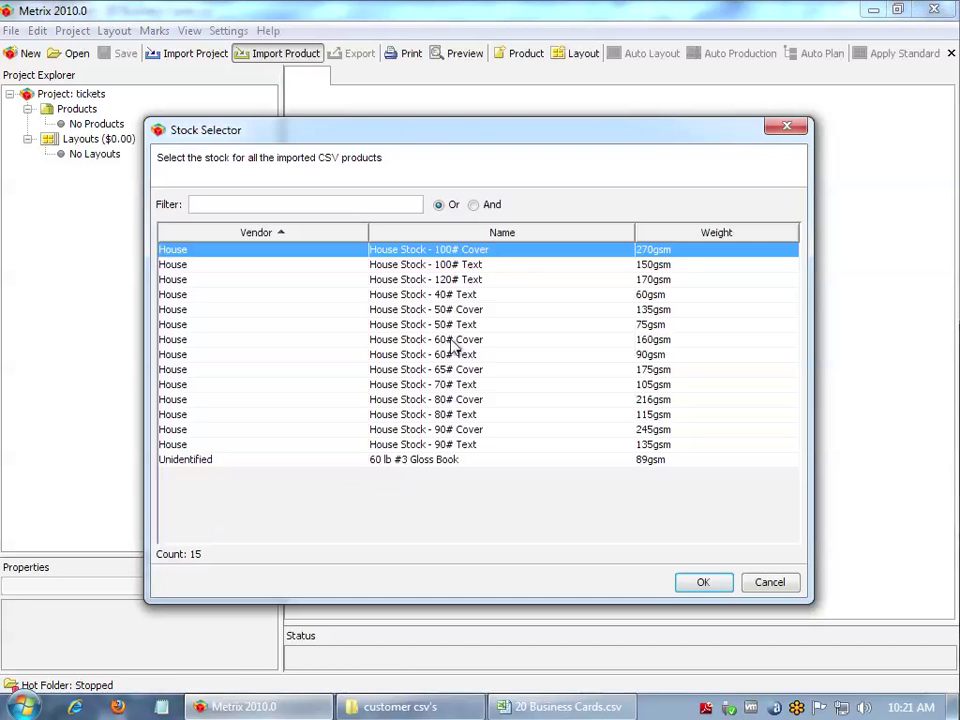
pyautogui.click(452, 341)
pyautogui.click(705, 581)
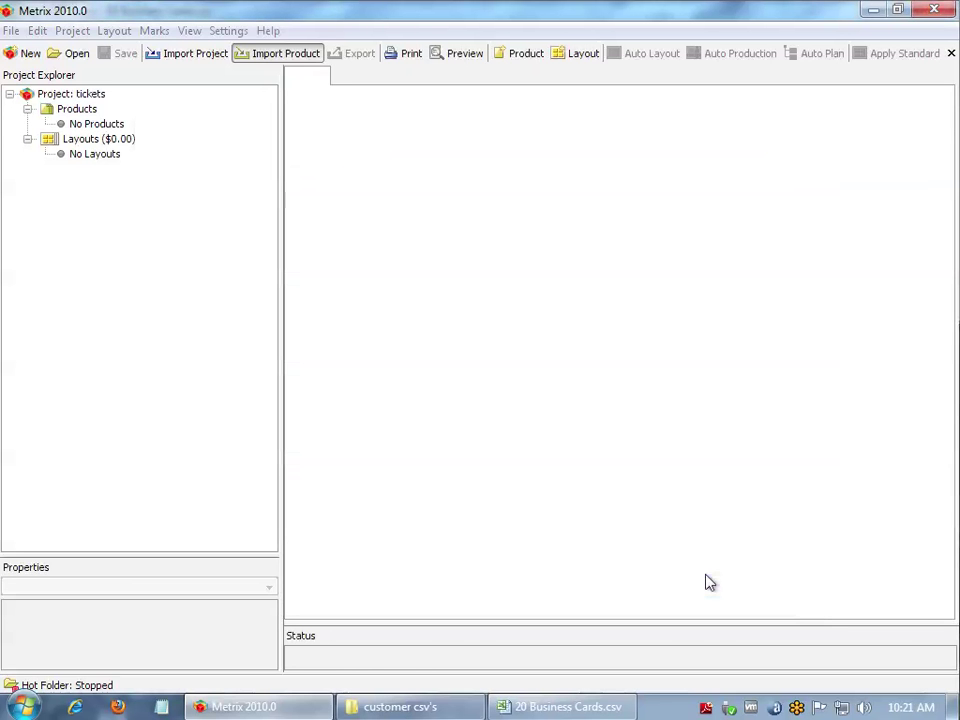